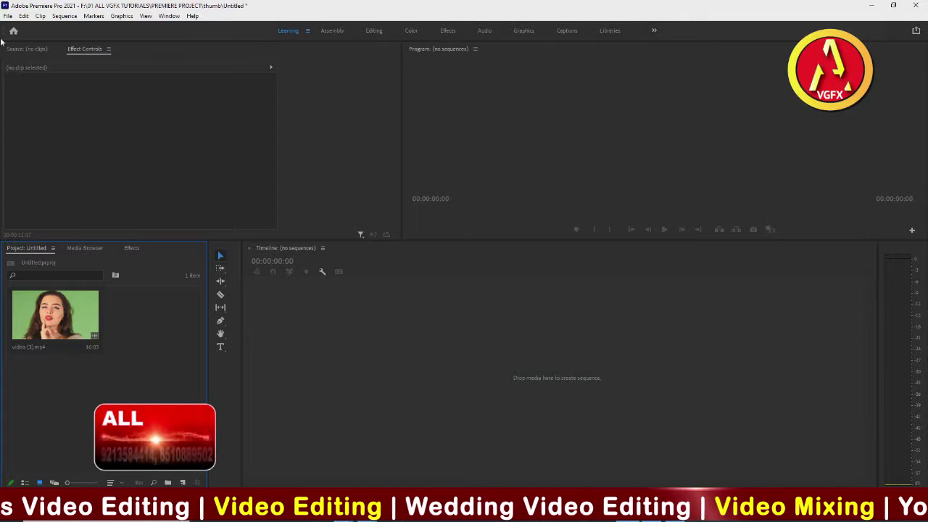
- Open the New Sequence dialog from File > New > Sequence, with the default name Sequence 01
left_click(7, 16)
mouse_move(29, 27)
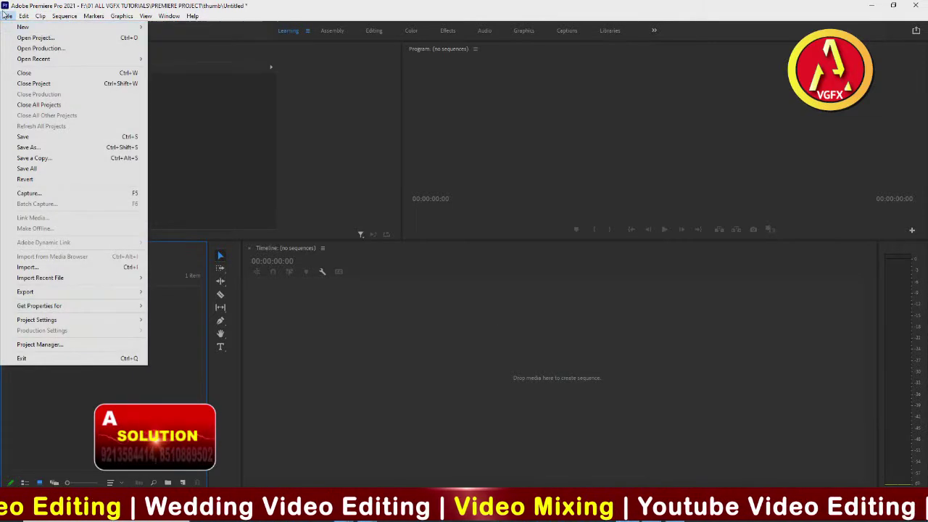
left_click(210, 202)
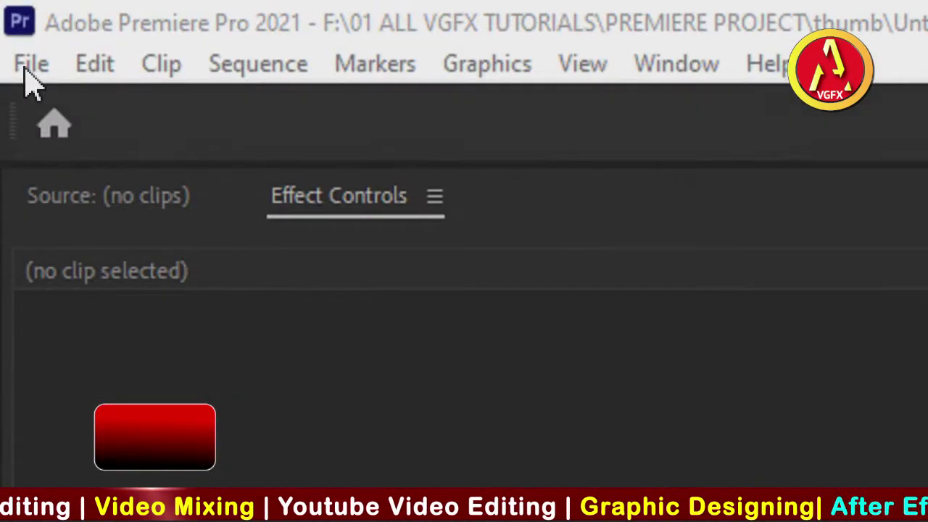
left_click(27, 69)
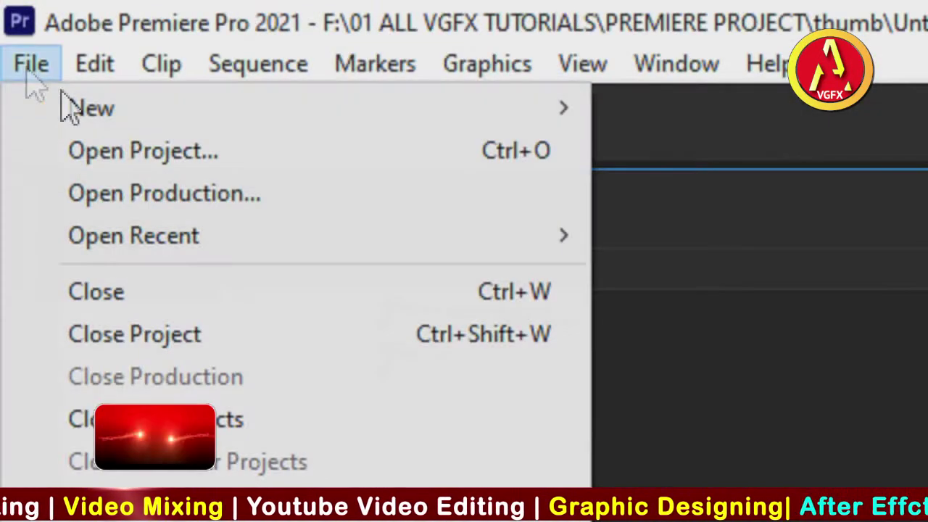
mouse_move(446, 129)
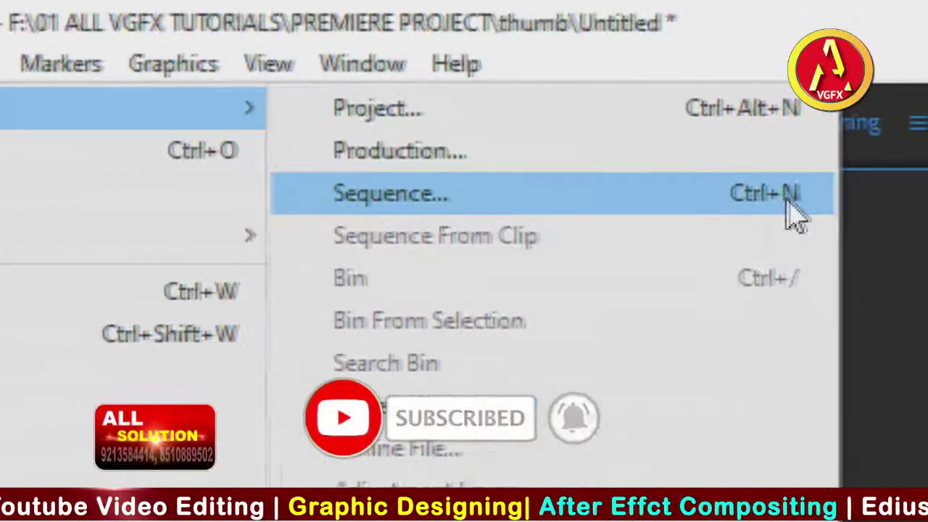
left_click(656, 194)
left_click(15, 32)
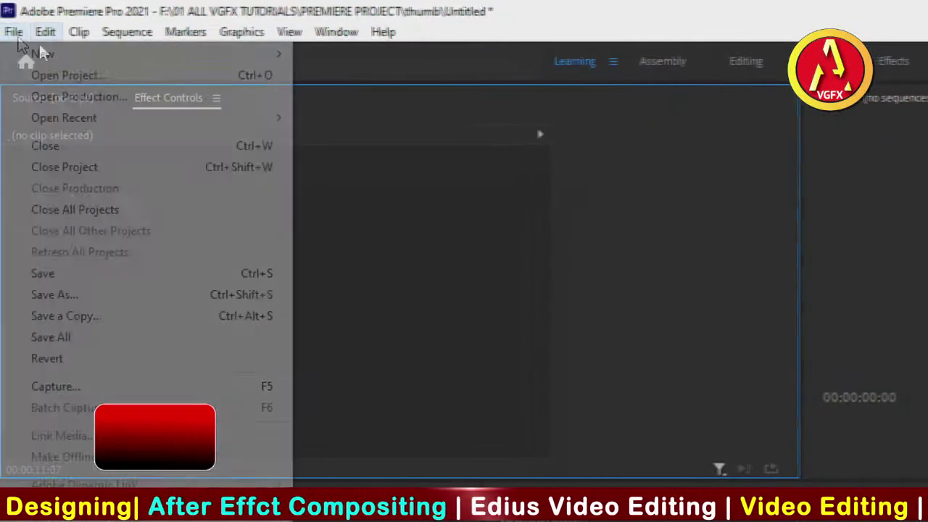
mouse_move(16, 32)
mouse_move(41, 55)
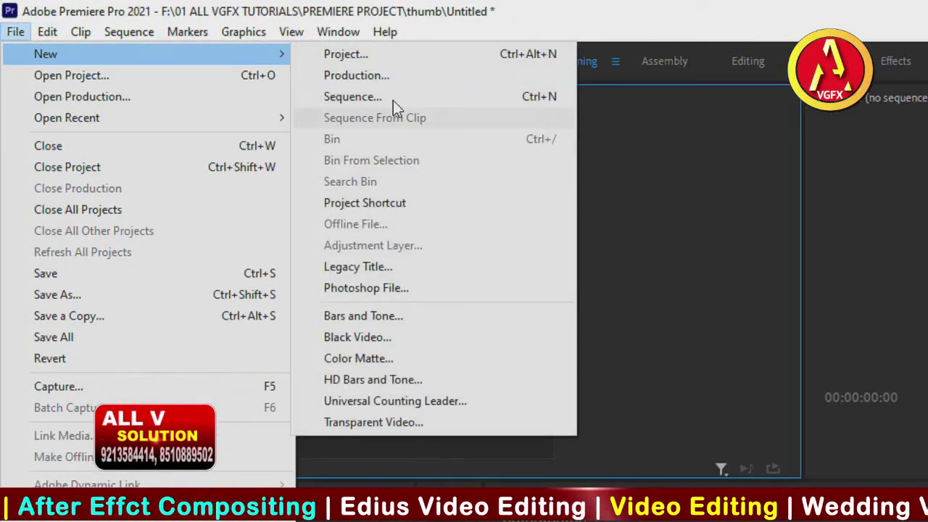
left_click(393, 100)
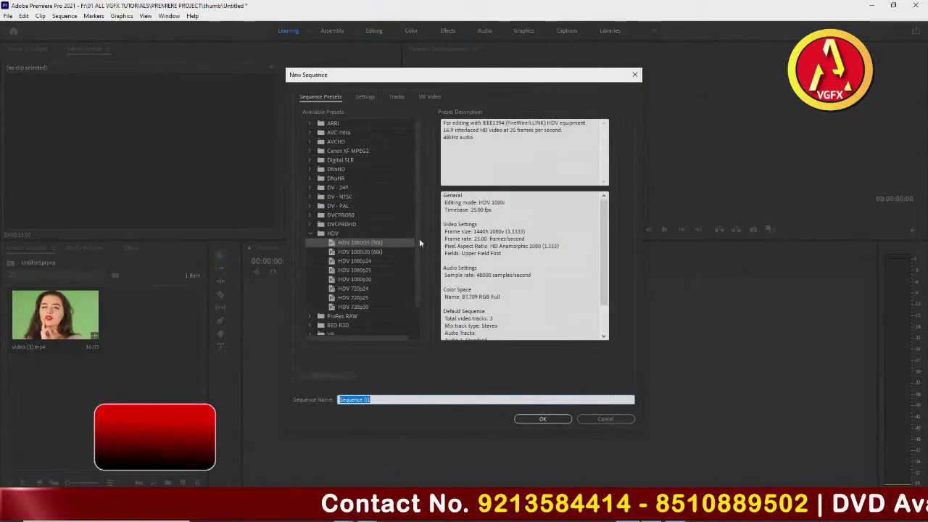
- Review the Settings, Tracks and VR Video tabs, keeping the HDV 1080i editing mode
left_click(417, 223)
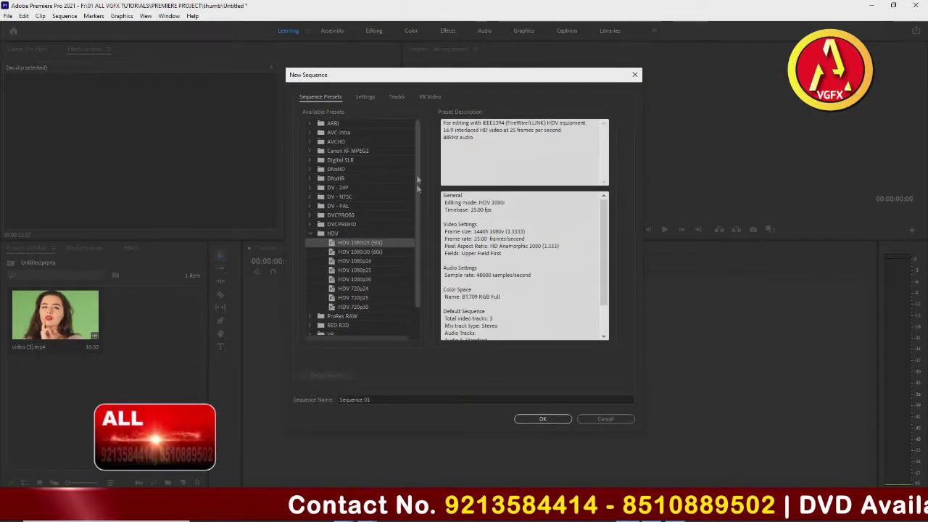
left_click(365, 98)
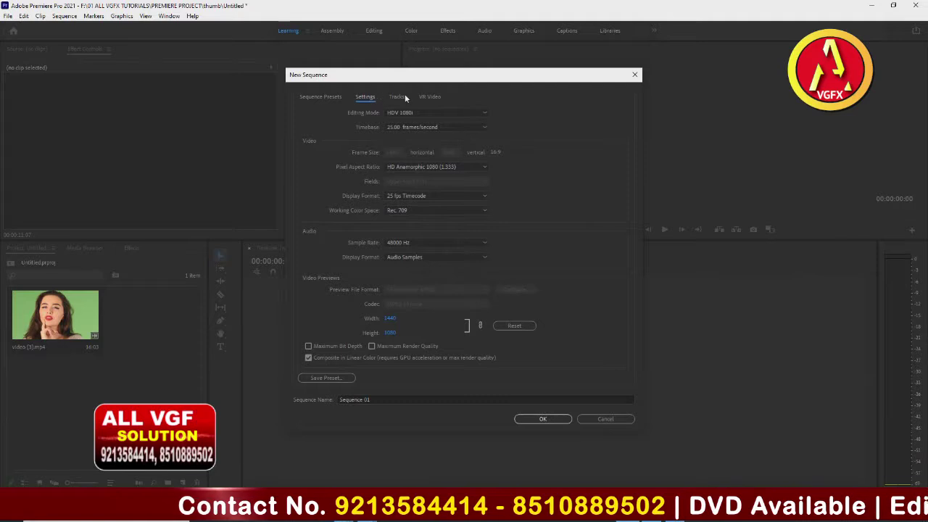
left_click(459, 114)
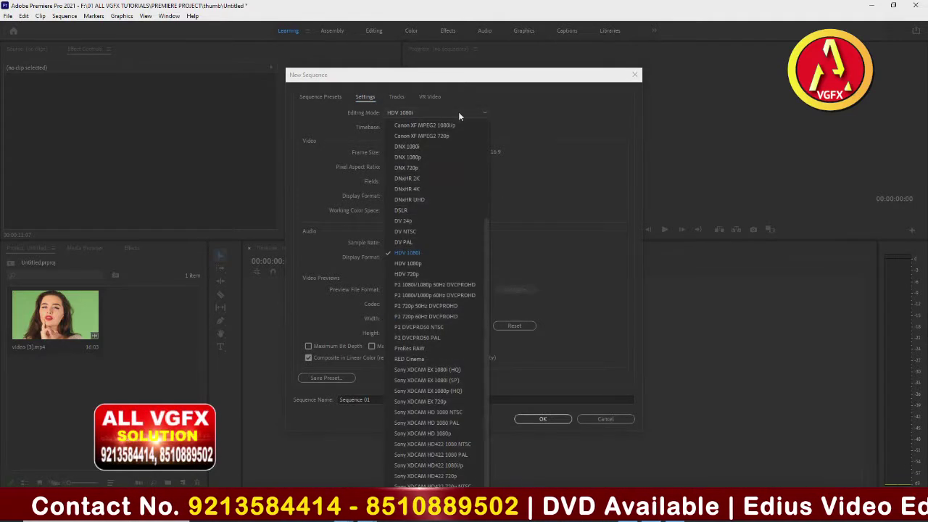
left_click(459, 114)
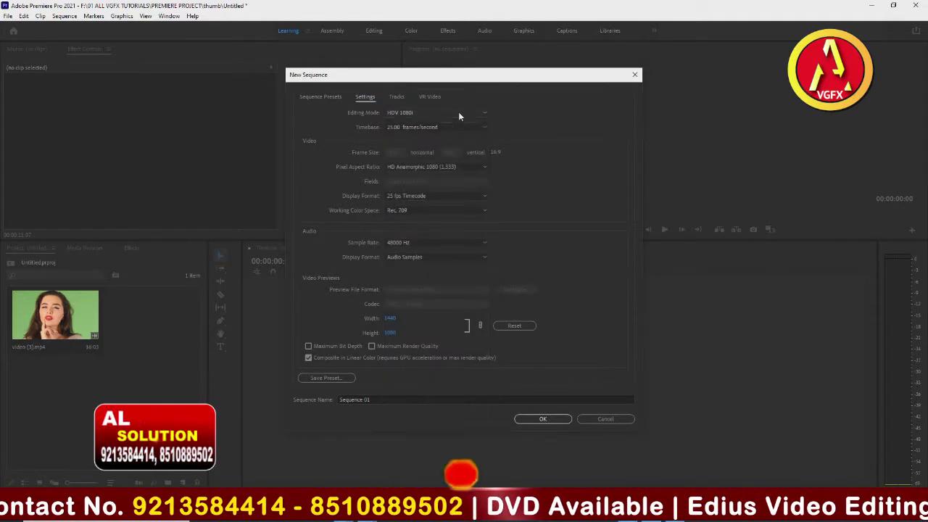
left_click(397, 97)
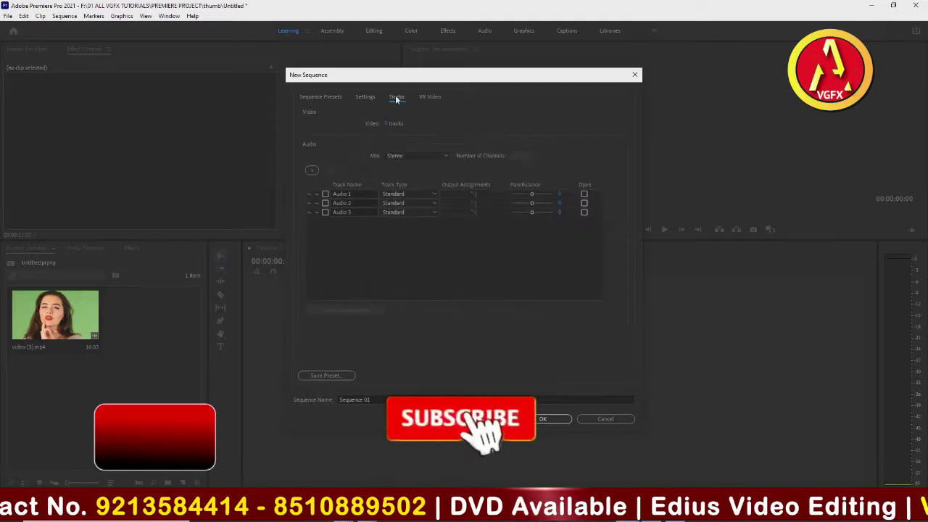
left_click(441, 100)
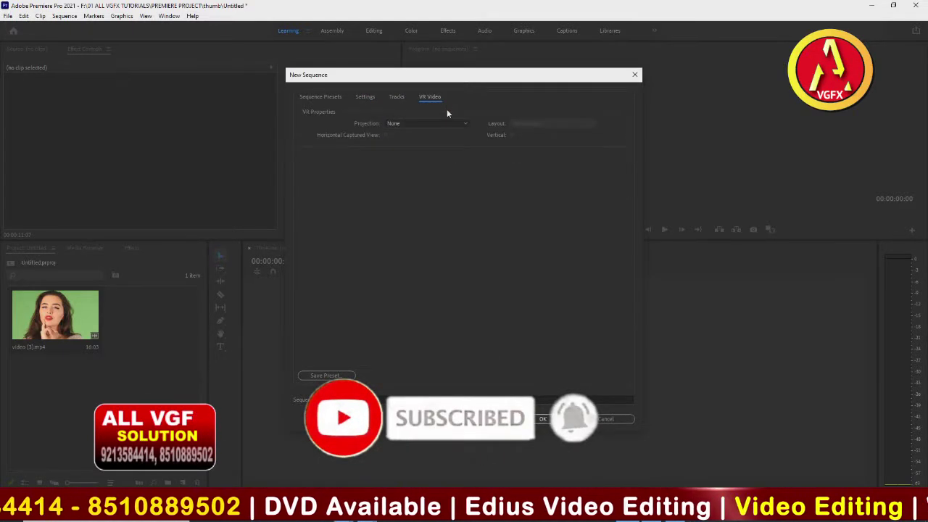
left_click(391, 97)
left_click(365, 97)
left_click(322, 102)
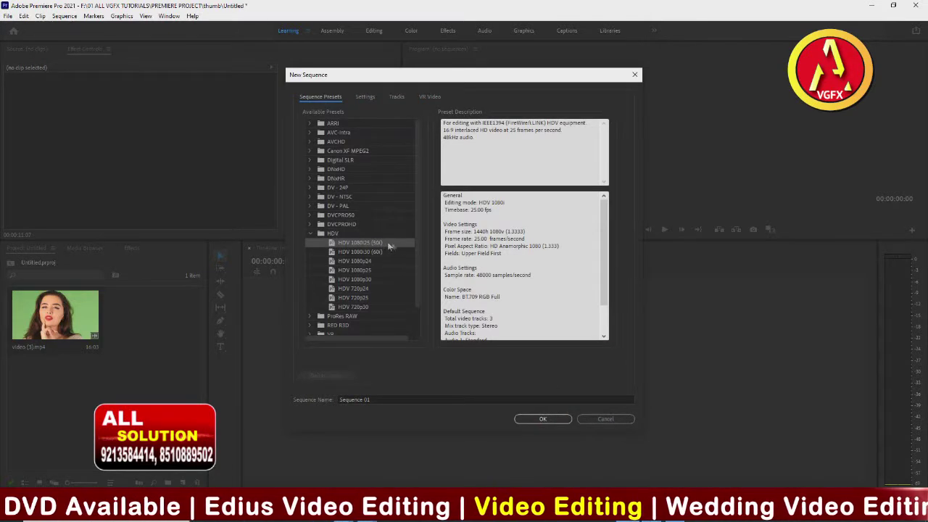
- Select the HDV 1080i25 (50i) preset in the HDV group and confirm to create Sequence 01
left_click(311, 232)
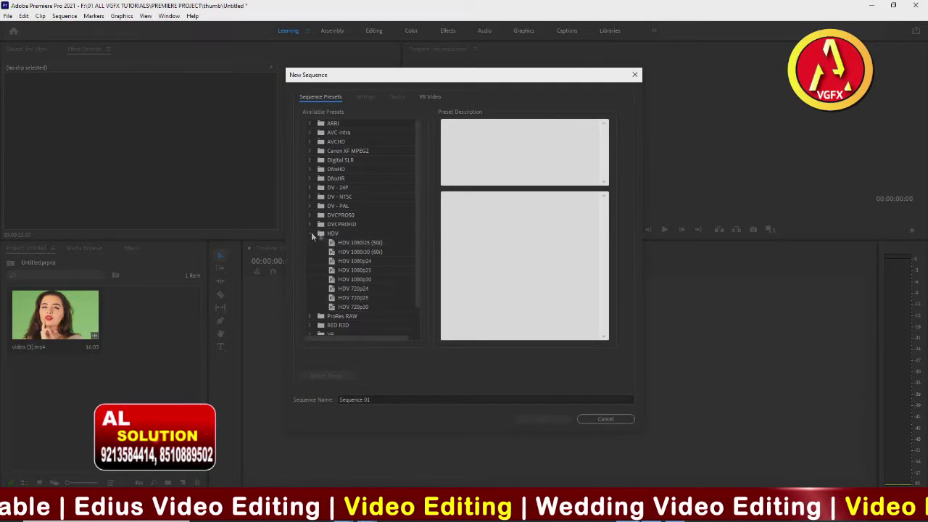
left_click(311, 232)
left_click(310, 234)
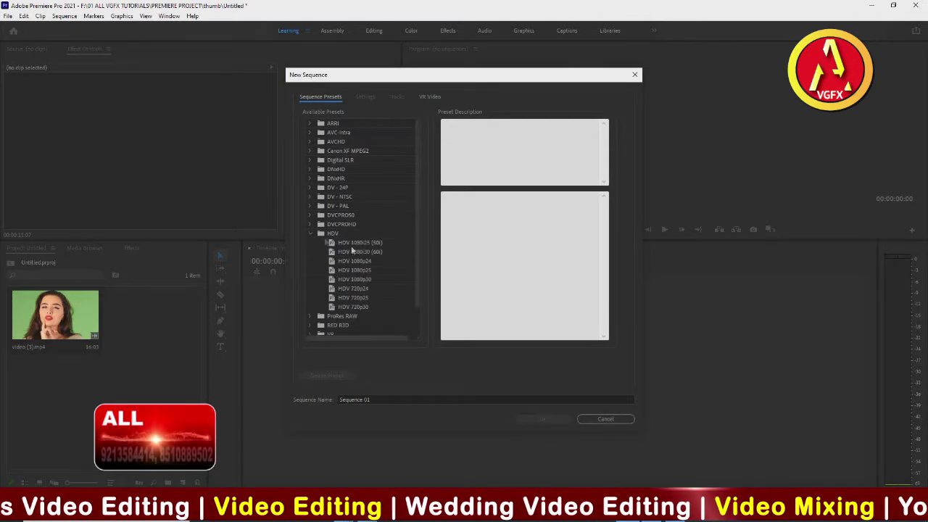
left_click(311, 233)
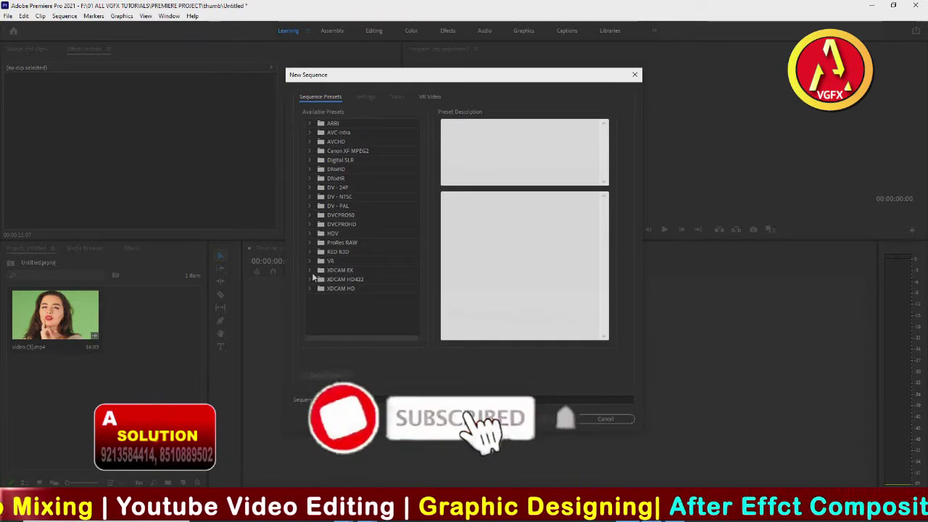
left_click(310, 233)
left_click(367, 242)
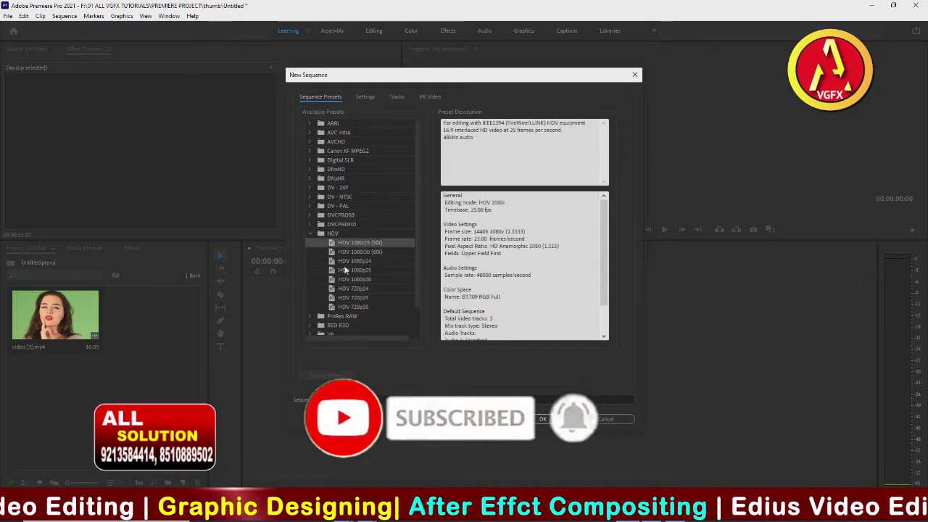
left_click(539, 419)
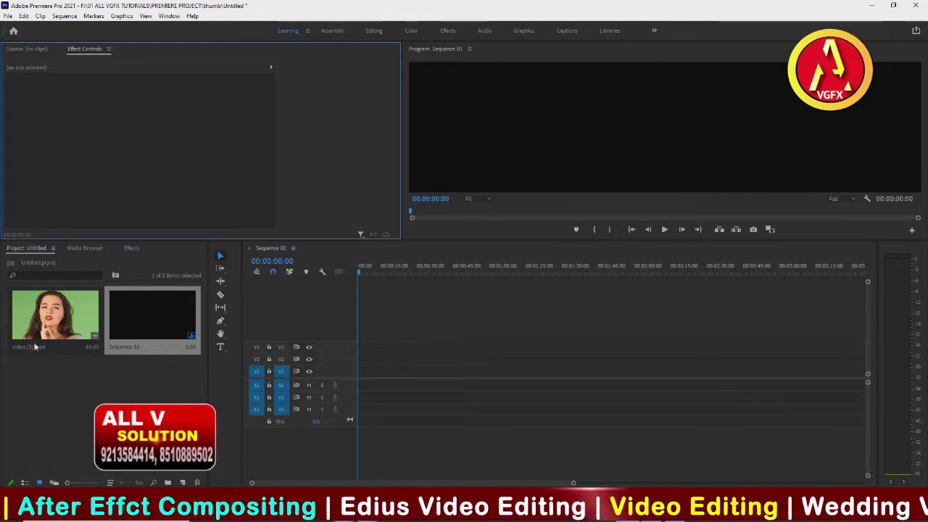
- Preview video (3).mp4 and drag it onto V1 of Sequence 01, triggering the Clip Mismatch Warning
double_click(38, 319)
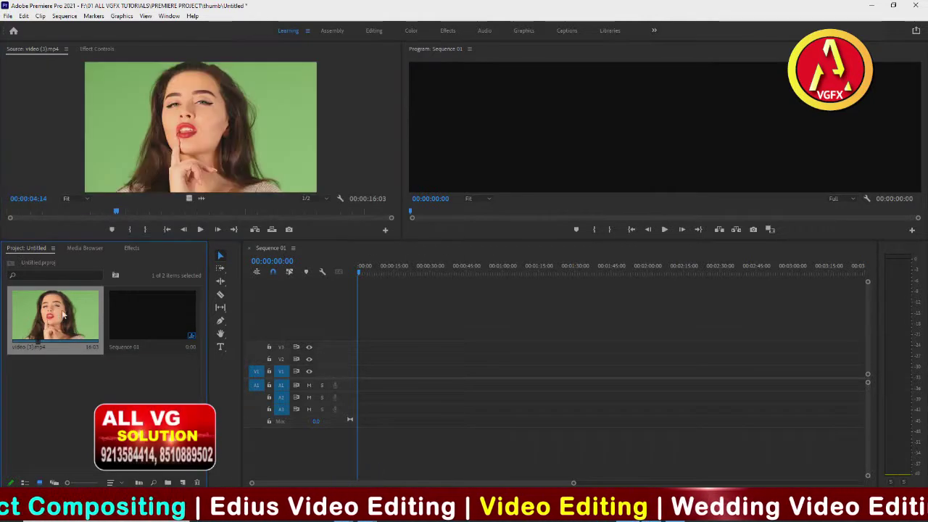
left_click_drag(63, 313, 374, 374)
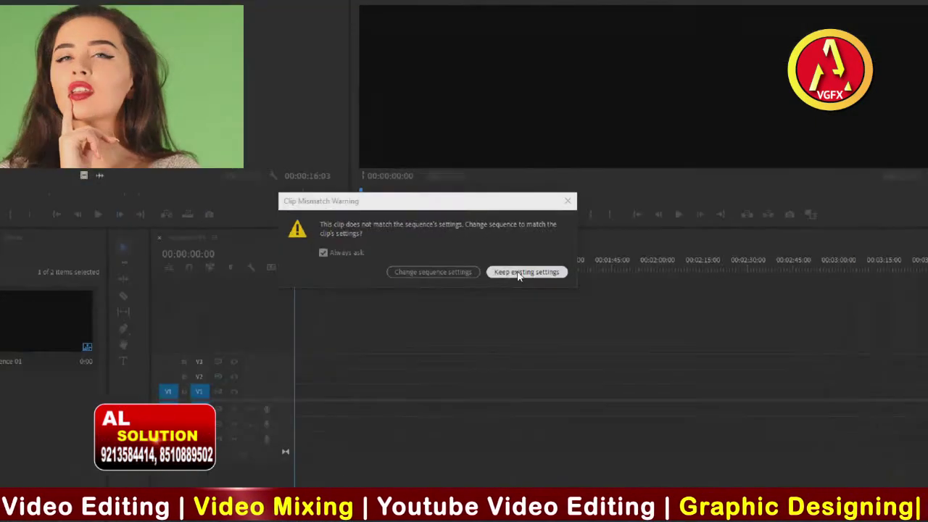
- Keep the existing sequence settings and apply Scale to Frame Size to the V1 clip
left_click(465, 262)
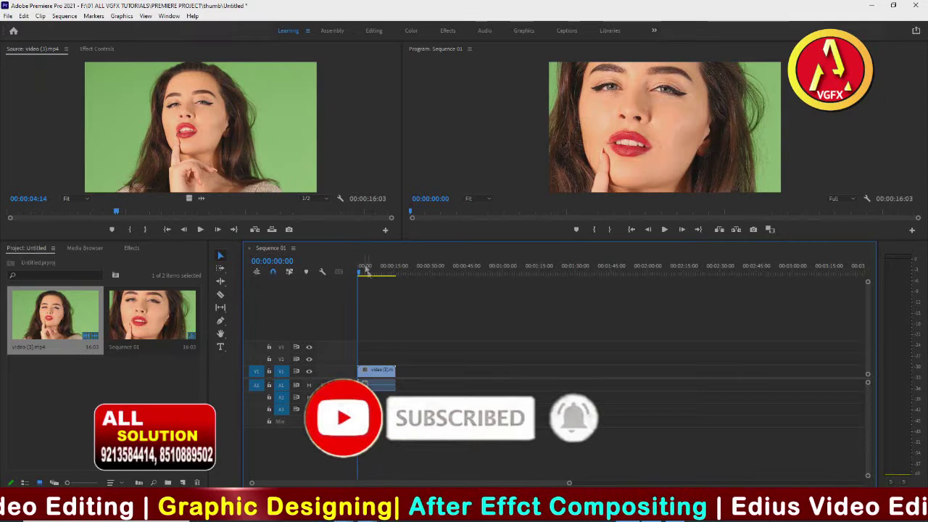
left_click_drag(366, 270, 370, 272)
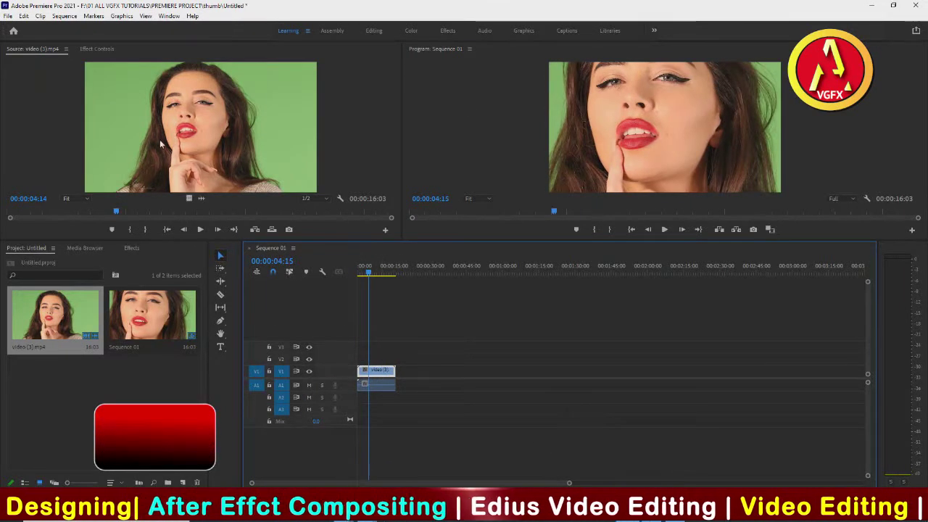
right_click(380, 373)
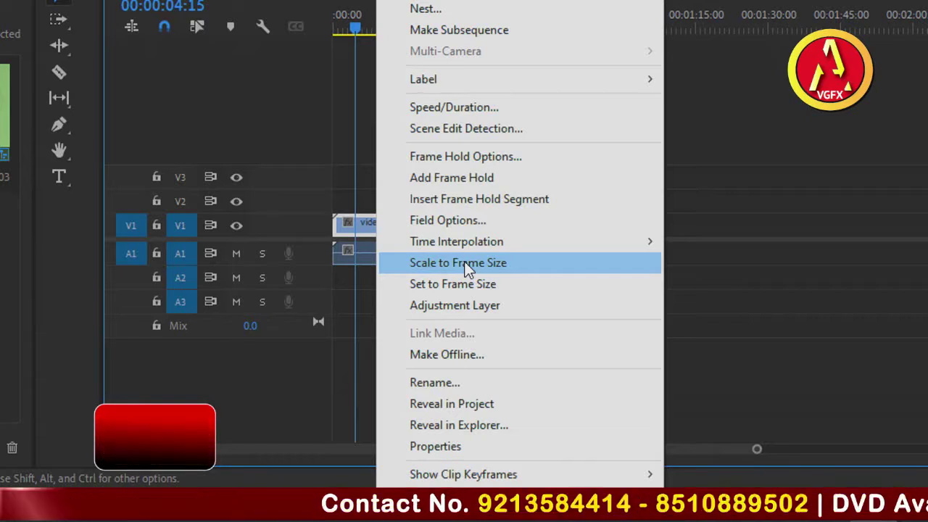
left_click(468, 268)
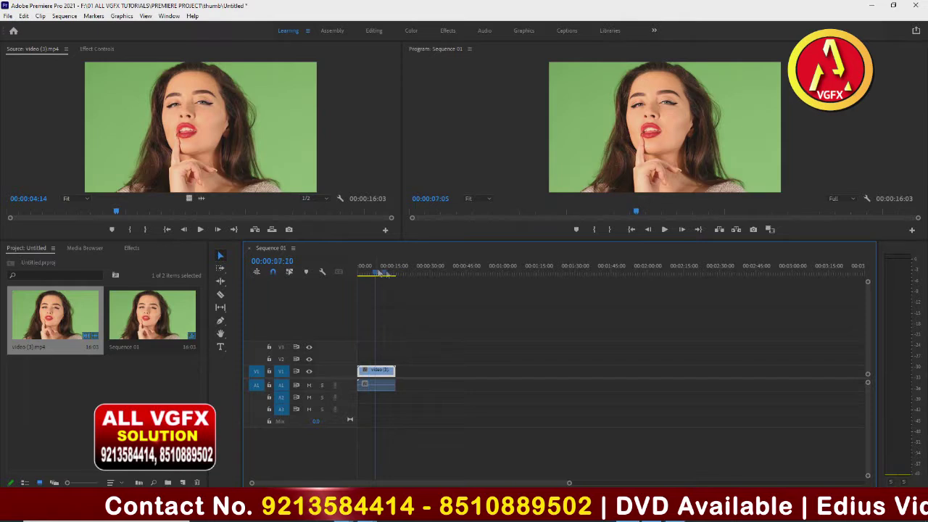
- Play back and scrub Sequence 01 to check the scaled green-screen clip
left_click(353, 273)
key("space")
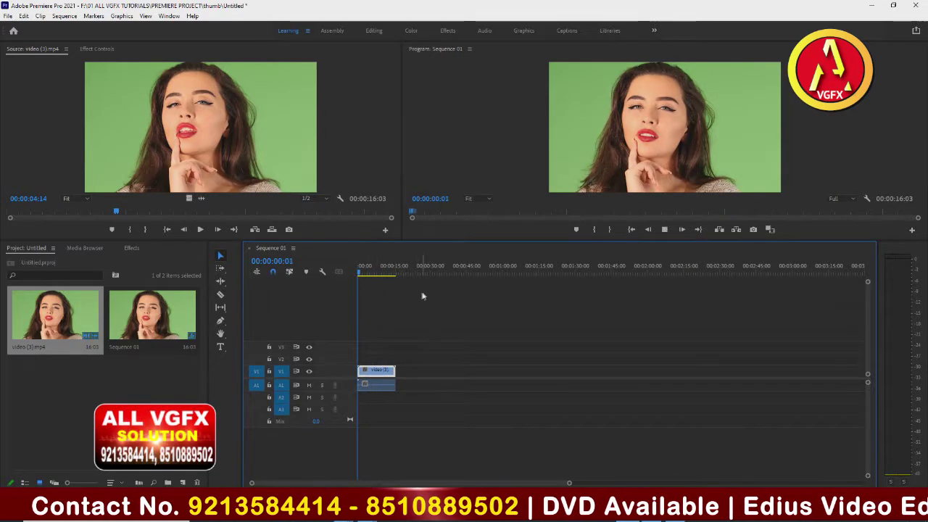
left_click_drag(377, 274, 390, 271)
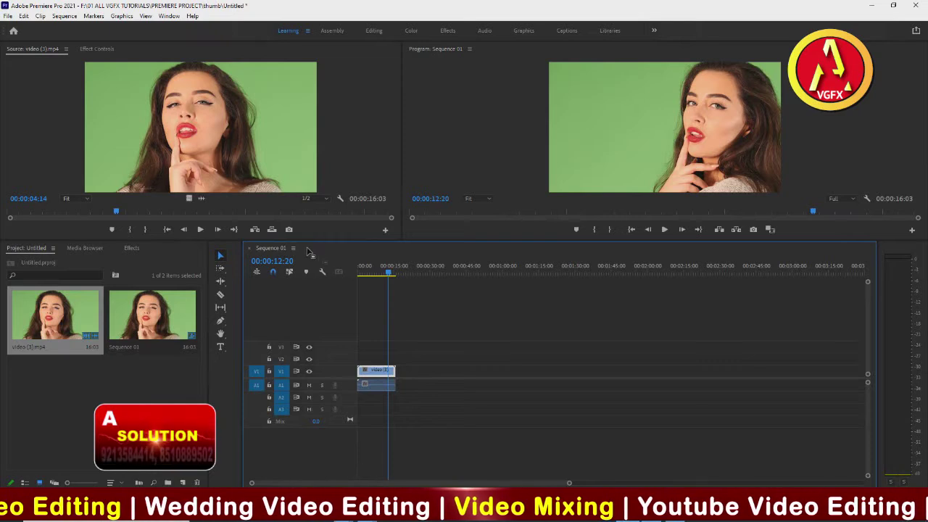
- Create a new HDV sequence named GIRL PROJECT from File > New > Sequence
left_click(8, 16)
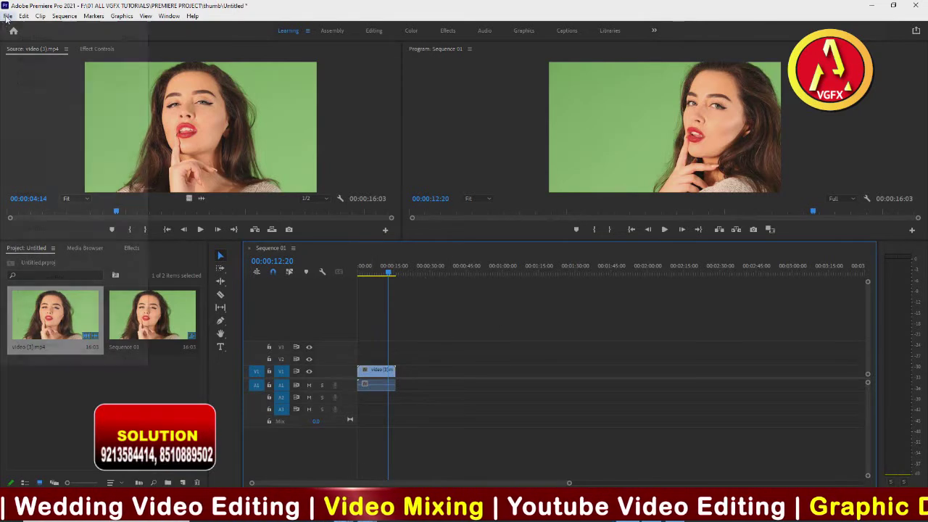
mouse_move(23, 29)
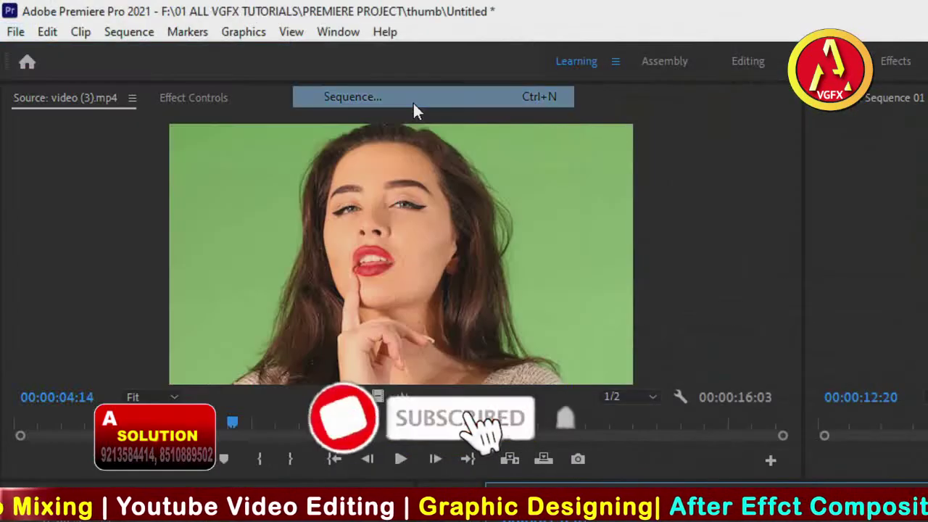
left_click(414, 104)
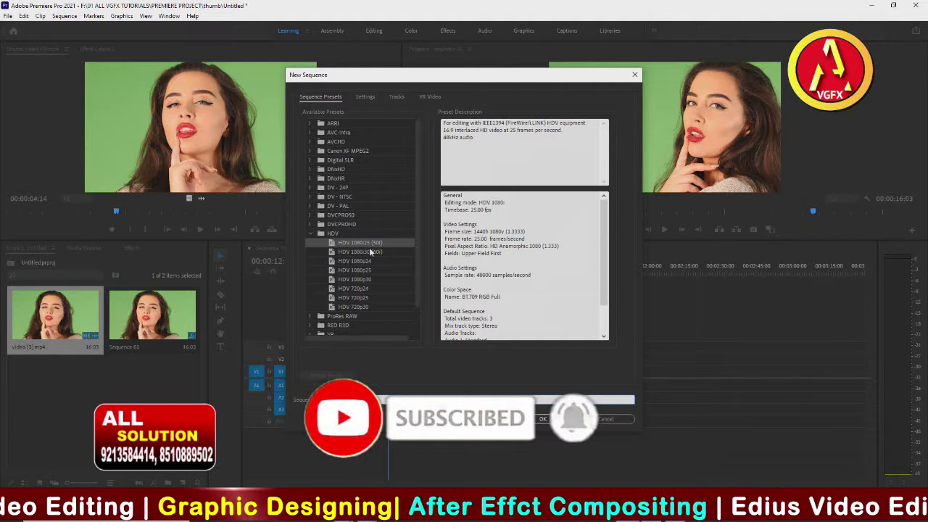
left_click(382, 397)
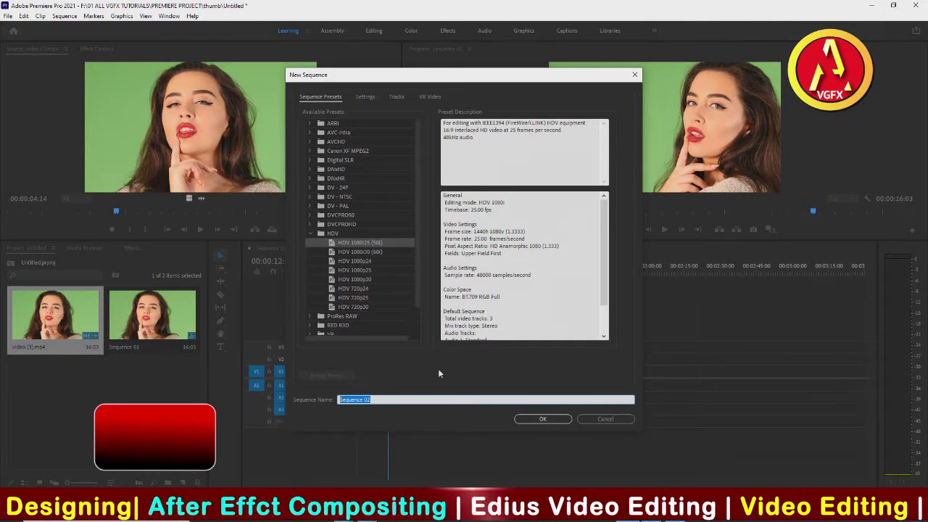
type("da")
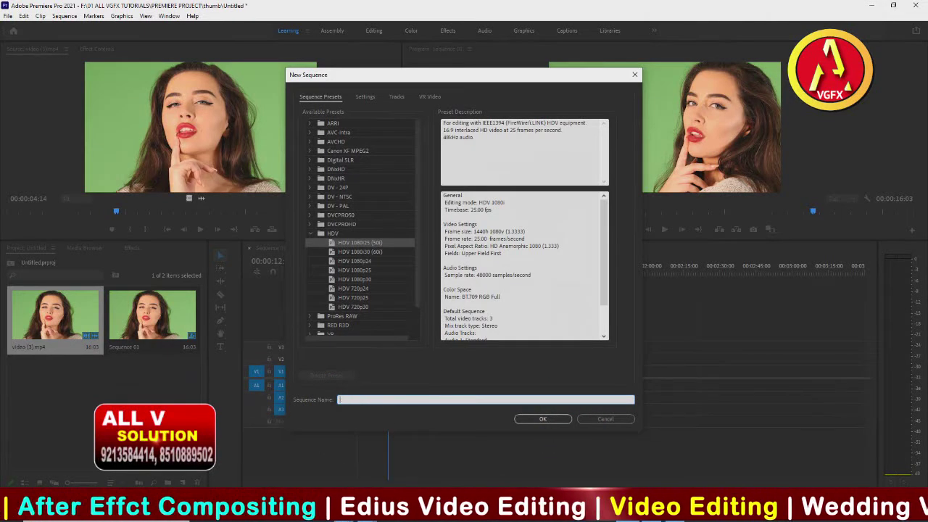
key("BackSpace")
key("BackSpace")
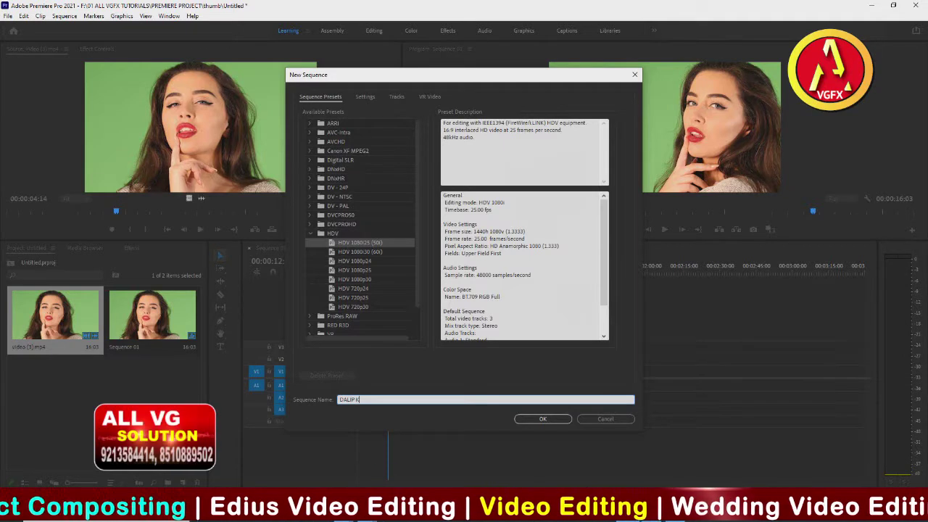
key("BackSpace")
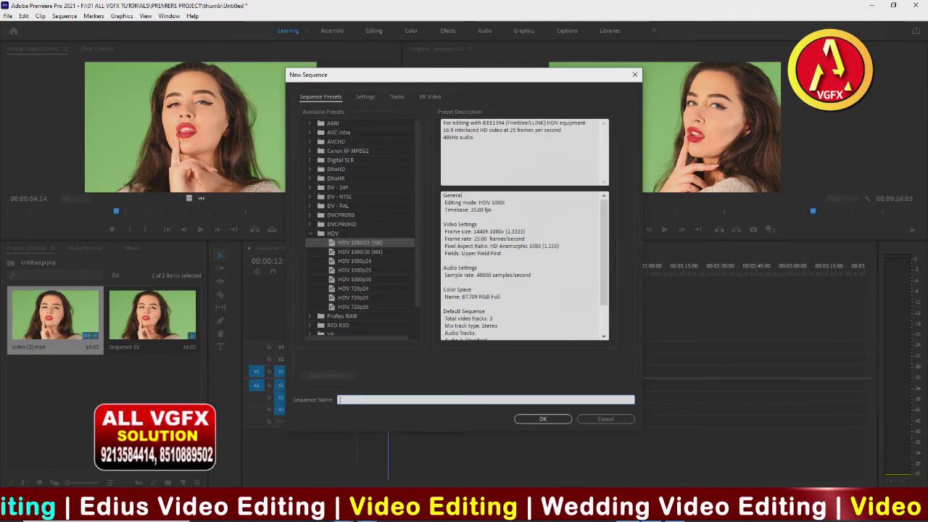
type("gf")
key("BackSpace")
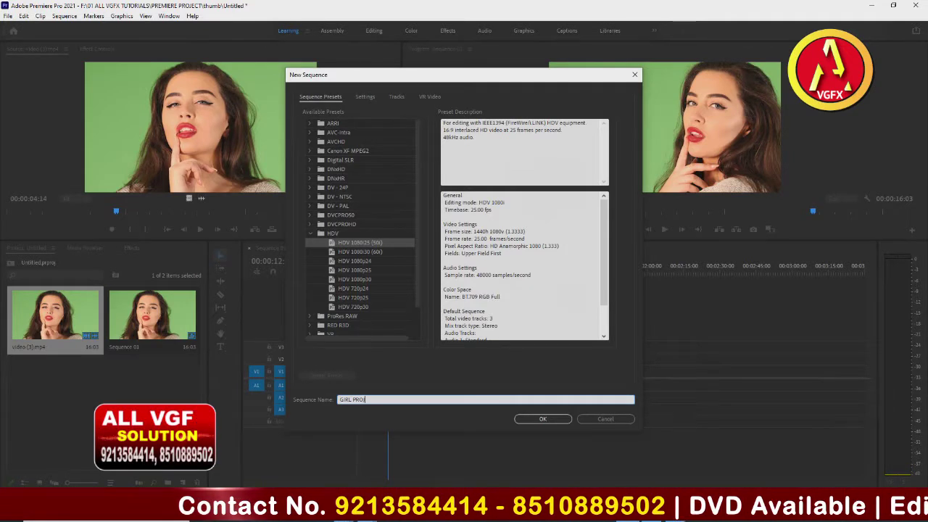
type("ECT")
key("Return")
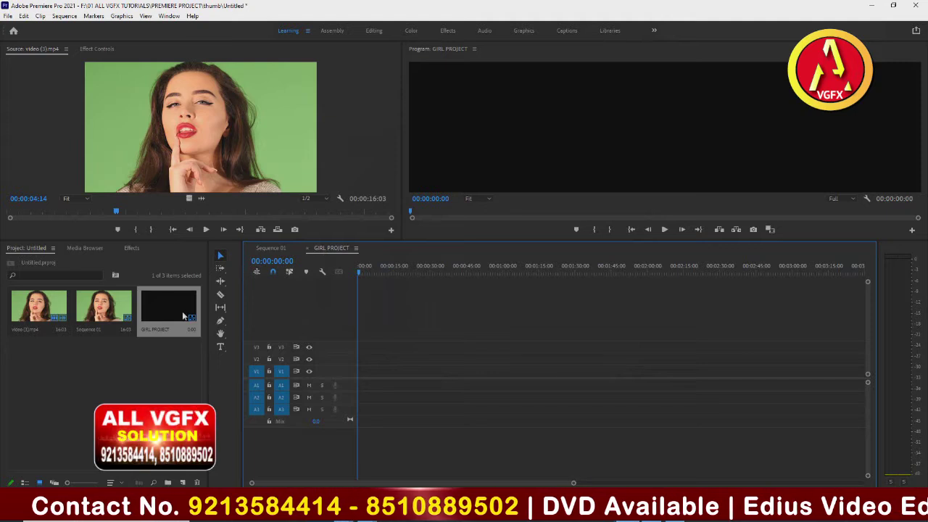
- Import the Pexels mall clip, place it on GIRL PROJECT's V1 keeping existing settings, and play it
double_click(161, 376)
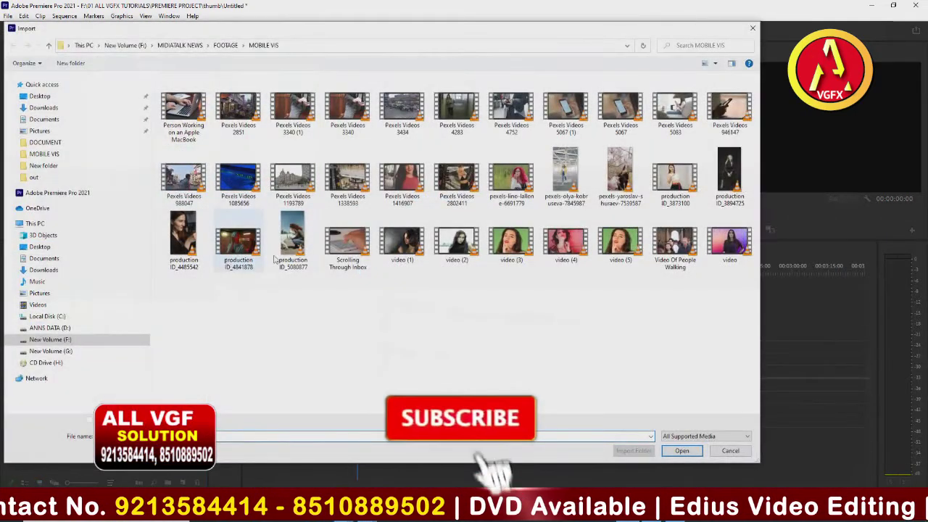
double_click(403, 241)
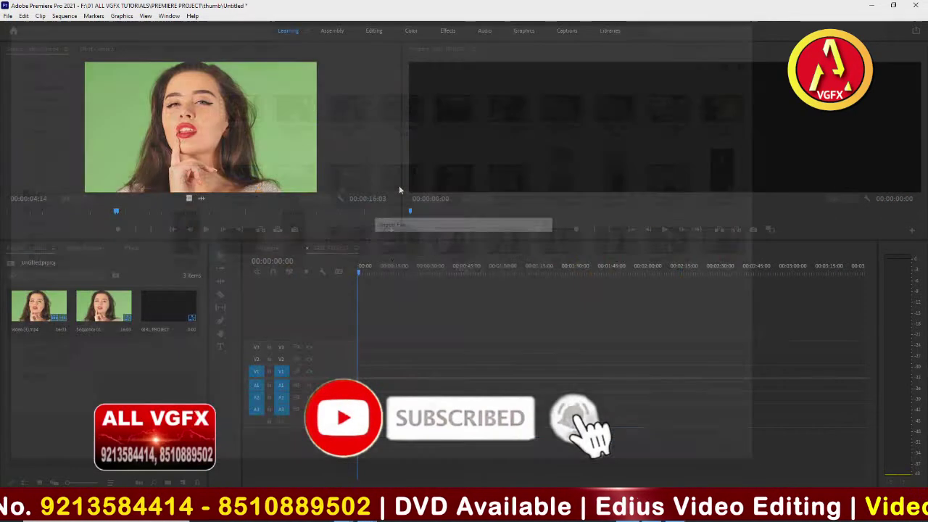
left_click_drag(39, 360, 366, 374)
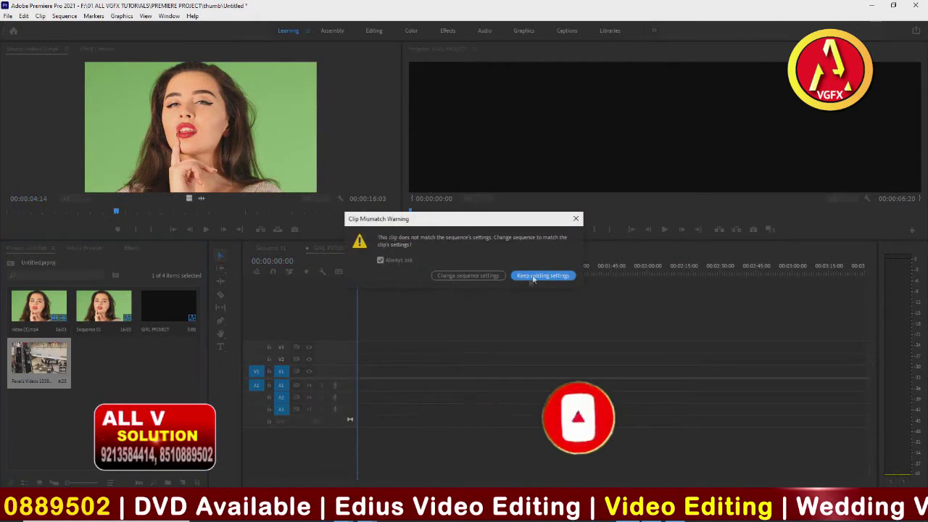
left_click(542, 275)
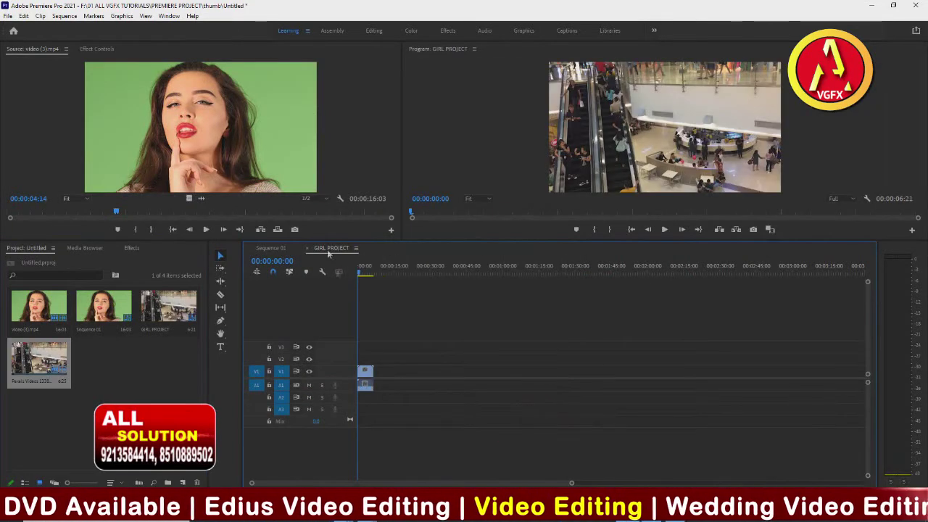
key("space")
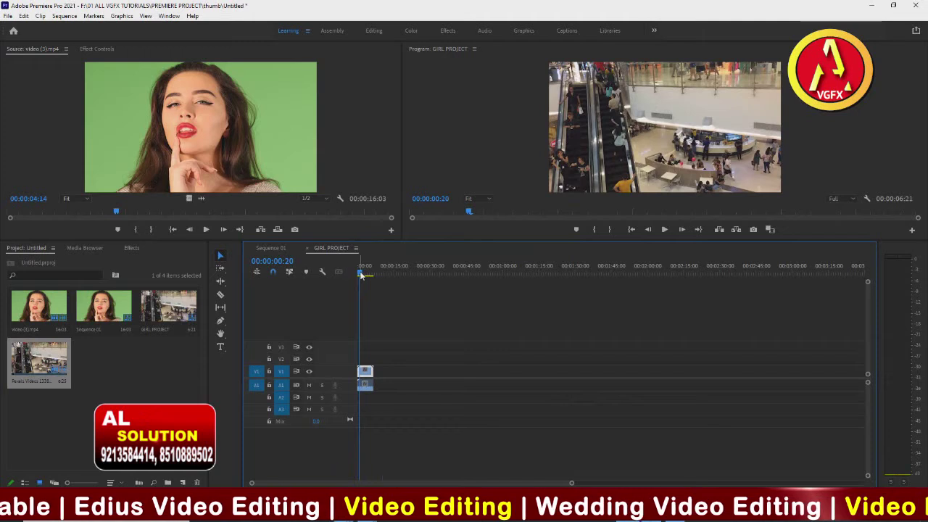